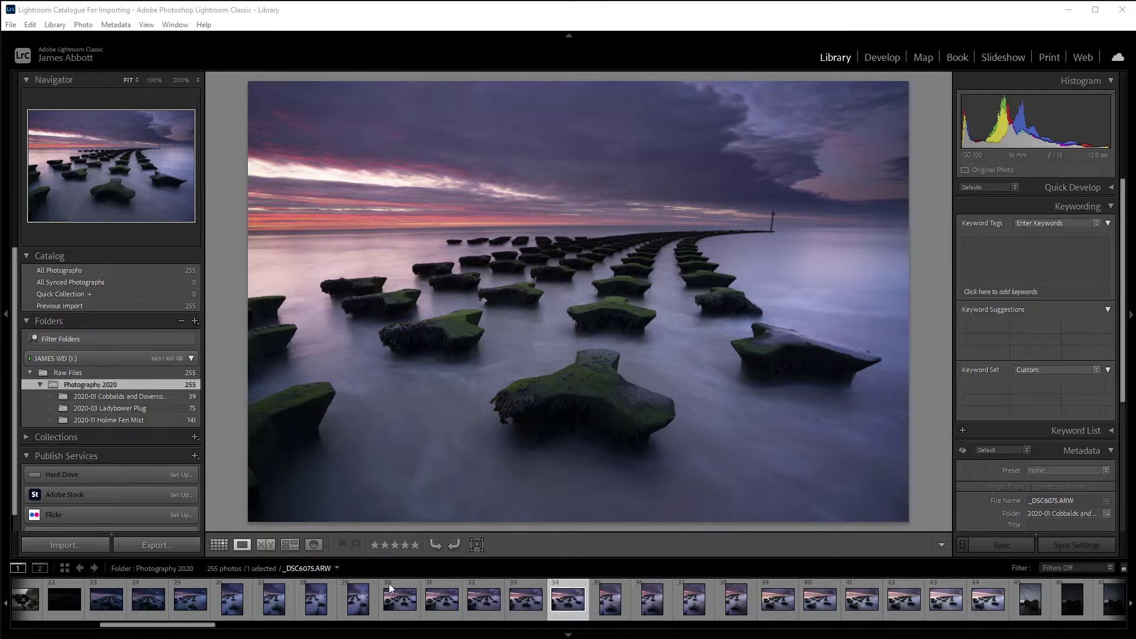
Switch to File Explorer, move the Photography 2021 folder on the I: drive into Raw Files, and open Raw Files
key("alt+Tab")
left_click_drag(946, 137, 387, 133)
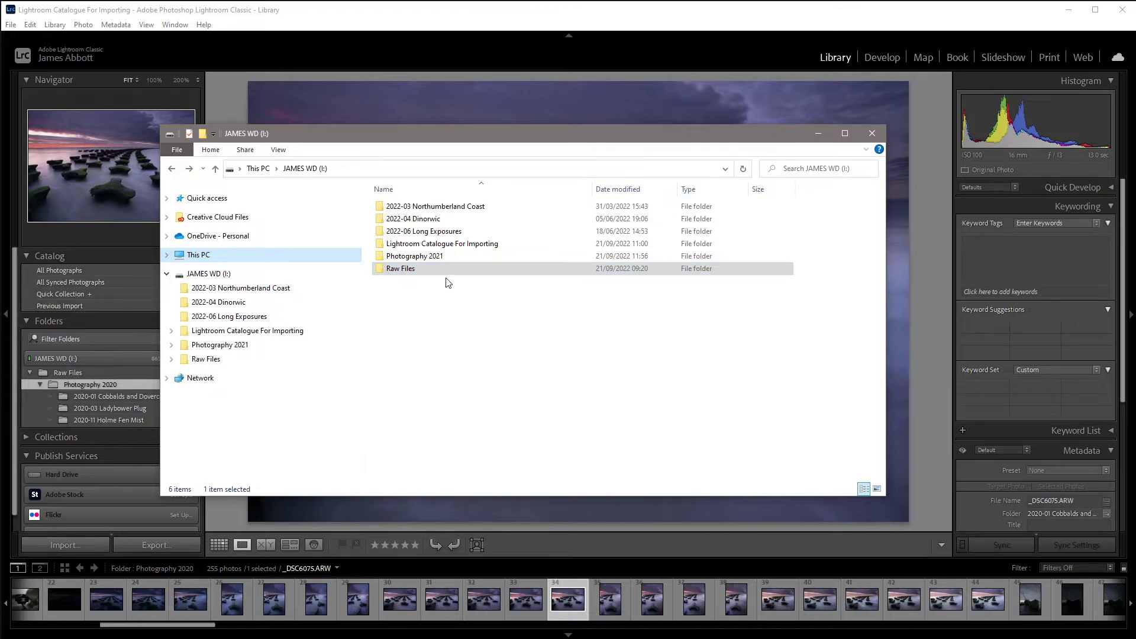
double_click(423, 270)
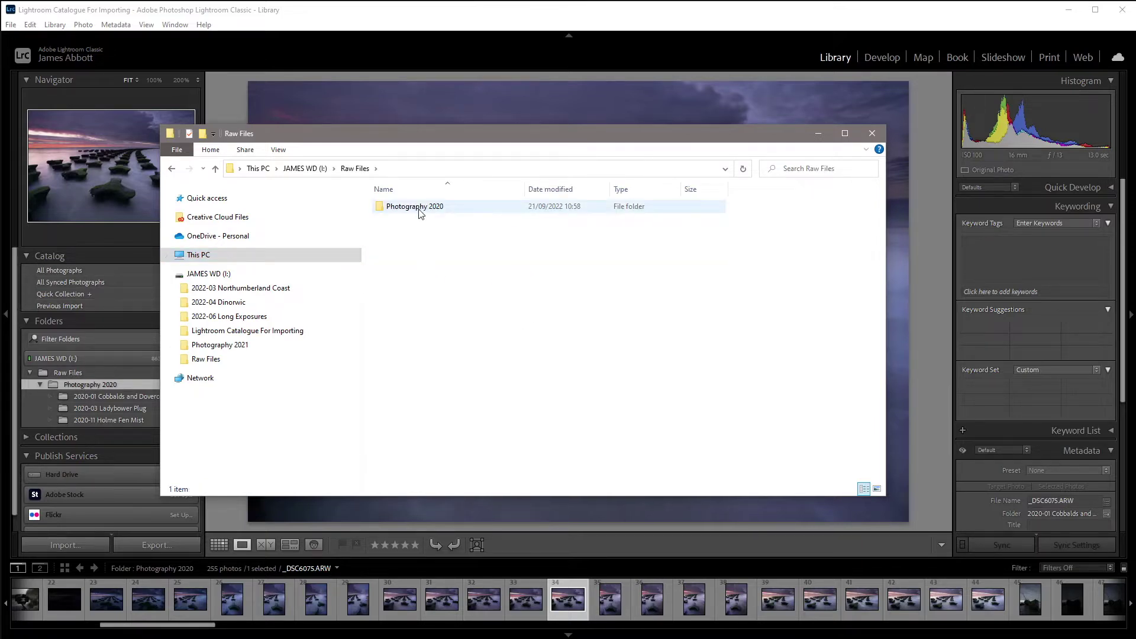
left_click(172, 170)
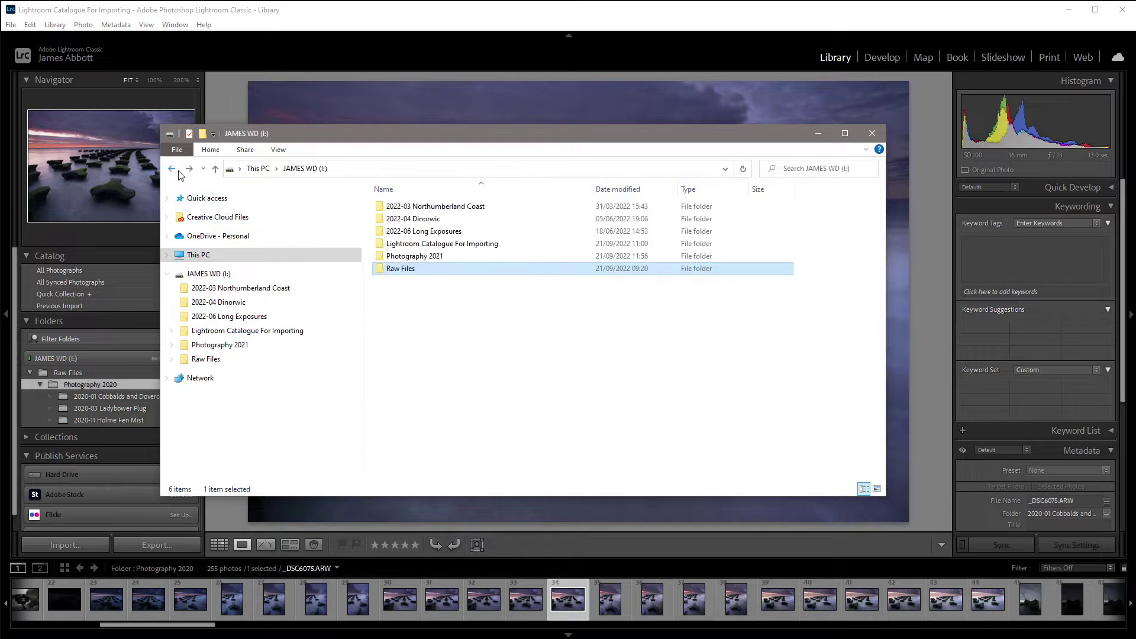
left_click(406, 257)
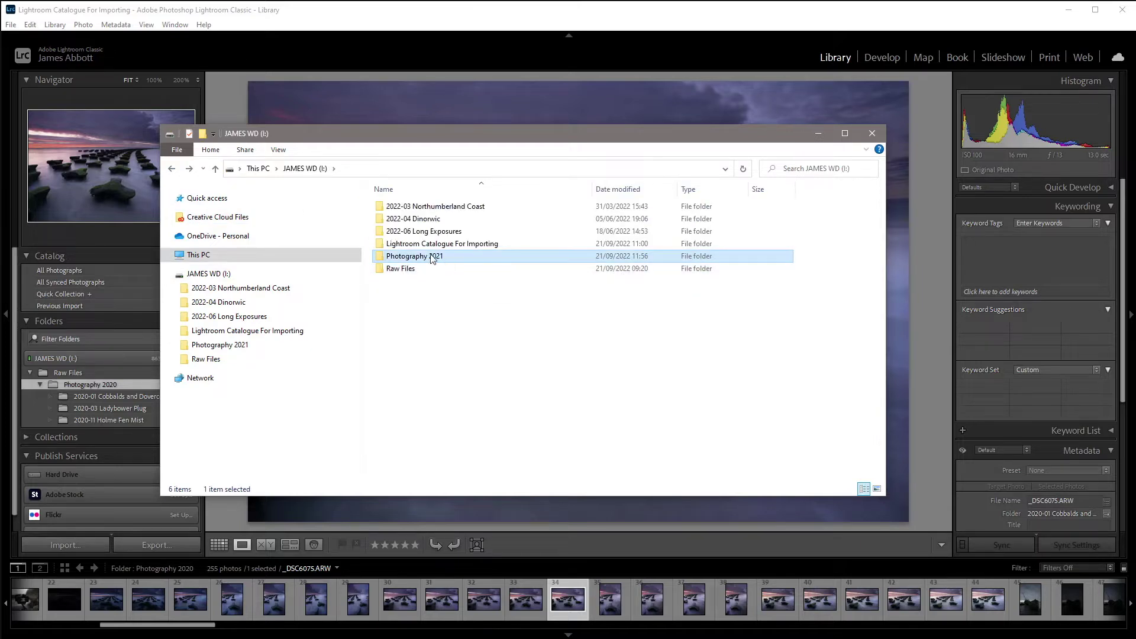
left_click_drag(423, 260, 408, 270)
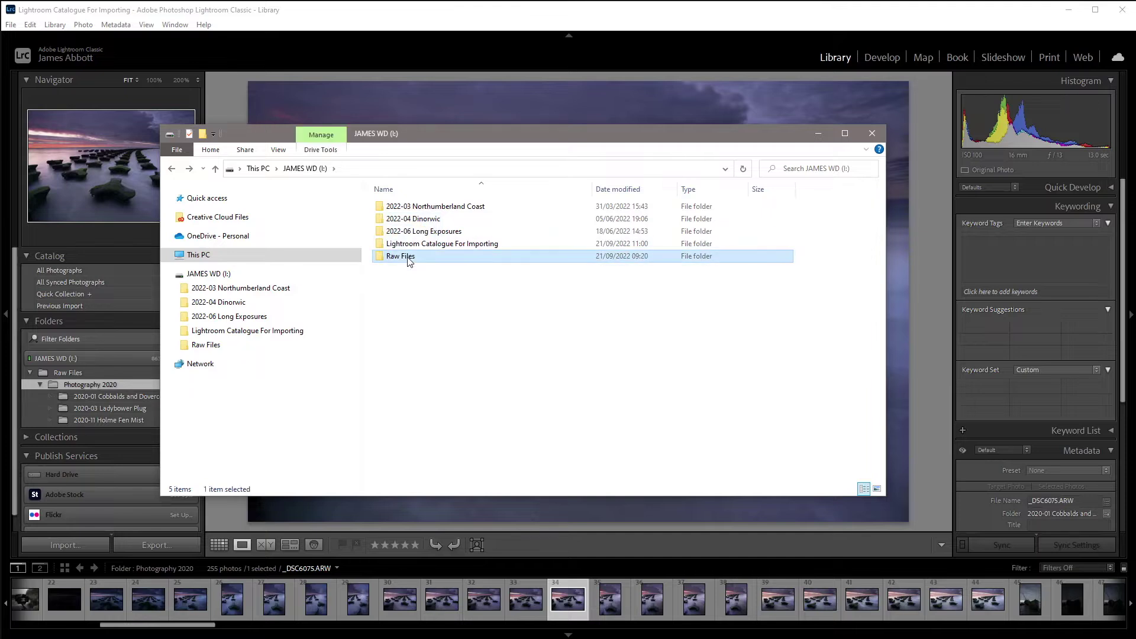
double_click(407, 261)
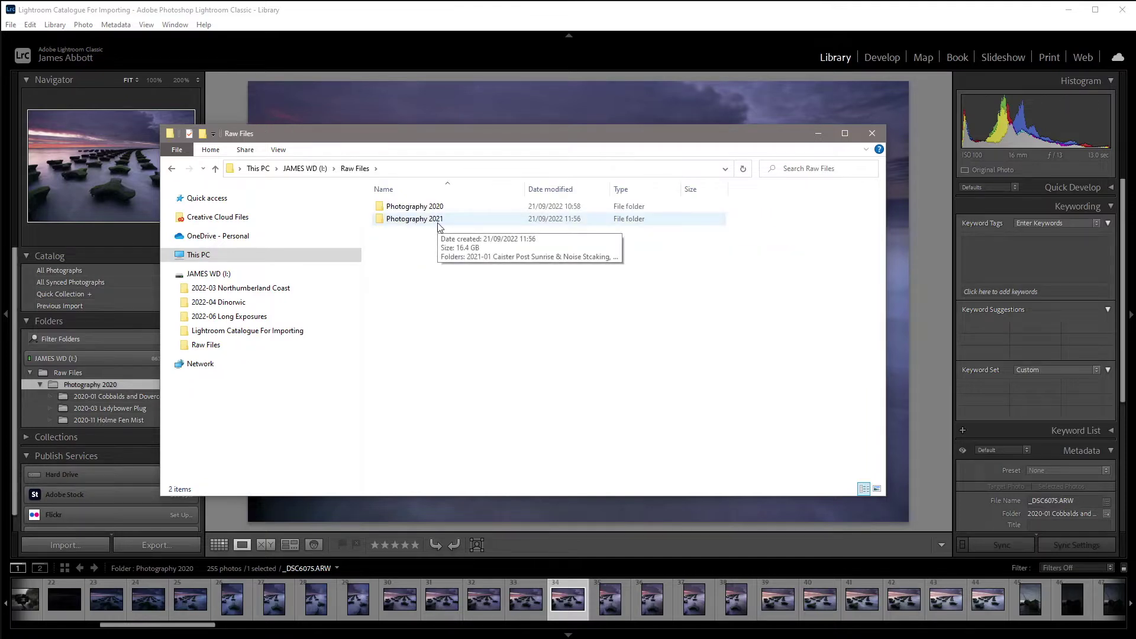
Return to the top level of the I: drive and examine where the Lightroom Catalogue For Importing folder sits beside Raw Files
left_click(171, 169)
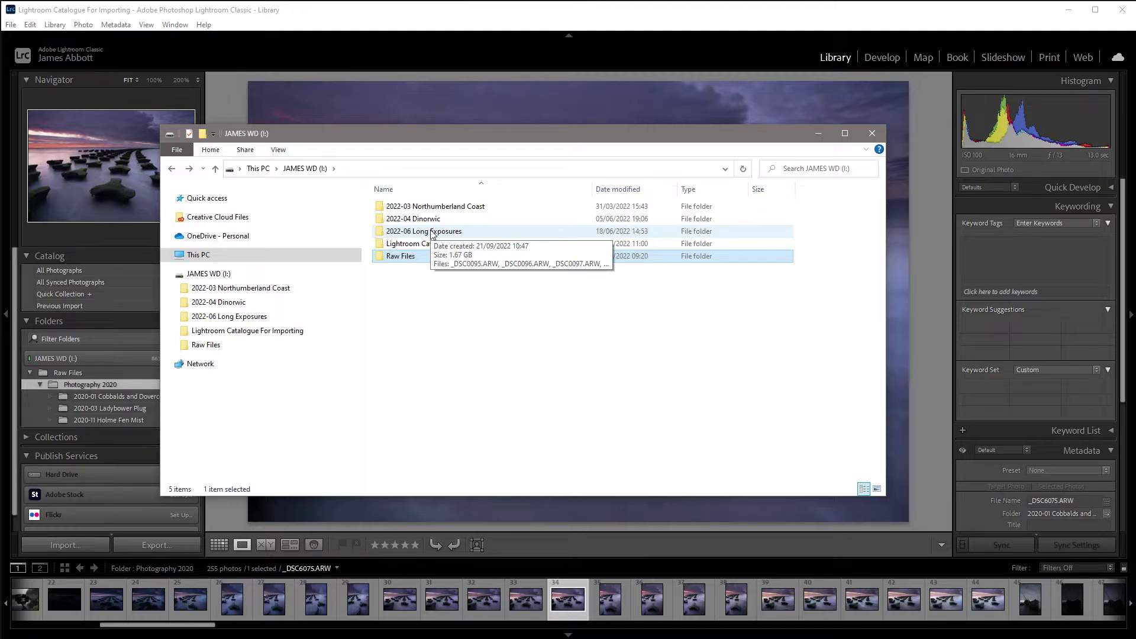
left_click(447, 245)
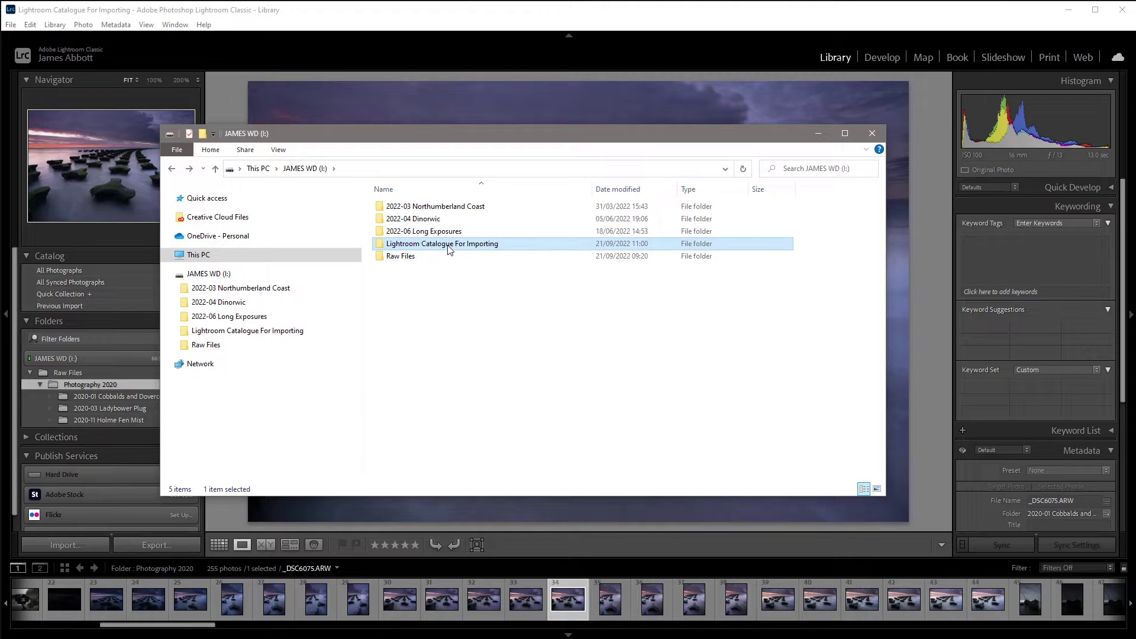
left_click_drag(453, 134, 610, 129)
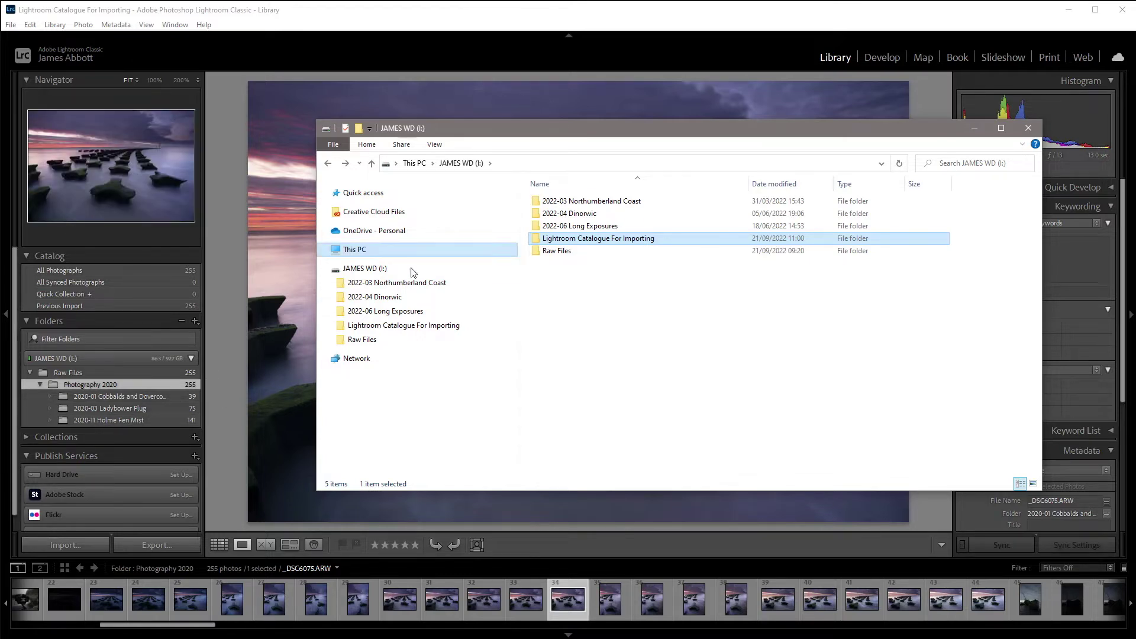
mouse_move(589, 245)
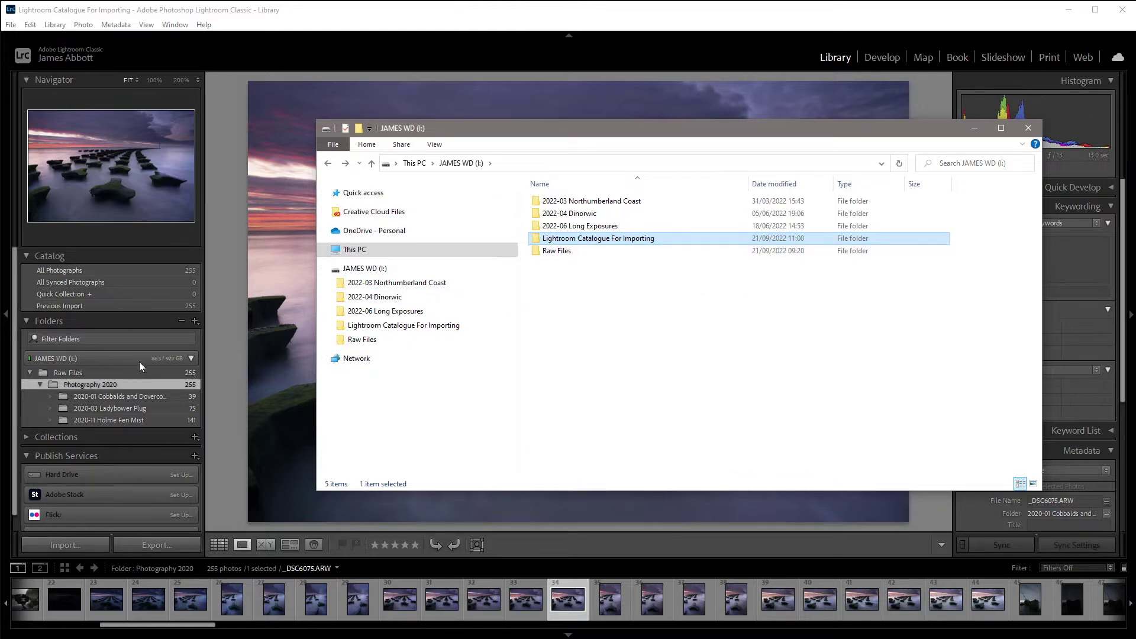
Switch to Lightroom Classic, synchronize the Raw Files folder with new photos imported and metadata updates scanned, and expand Photography 2021
left_click(72, 371)
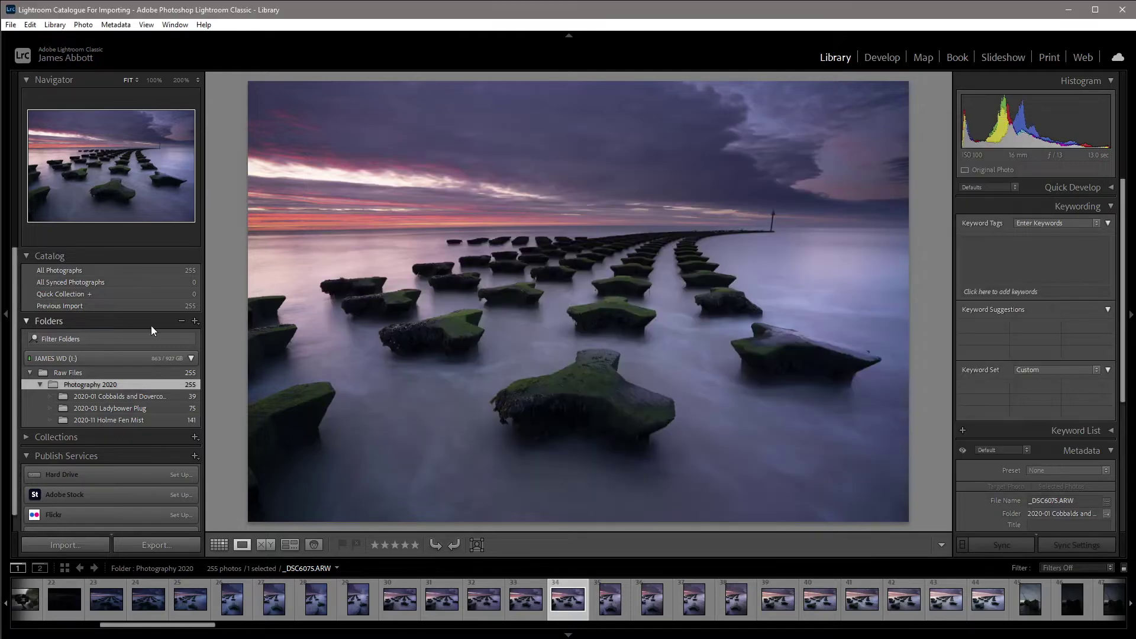
right_click(71, 372)
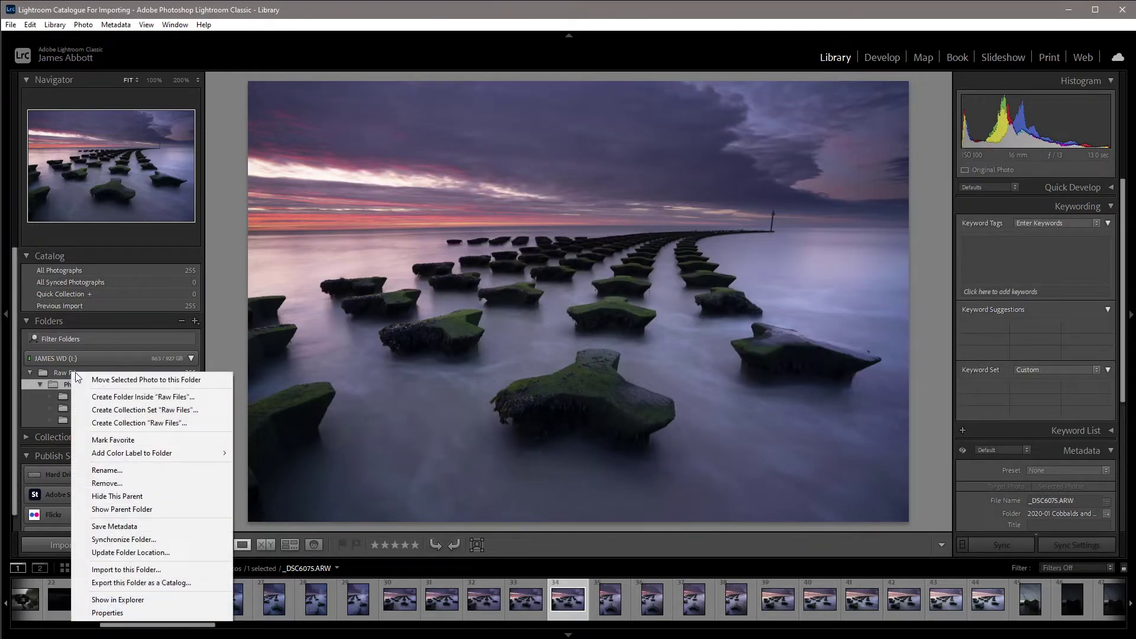
left_click(124, 539)
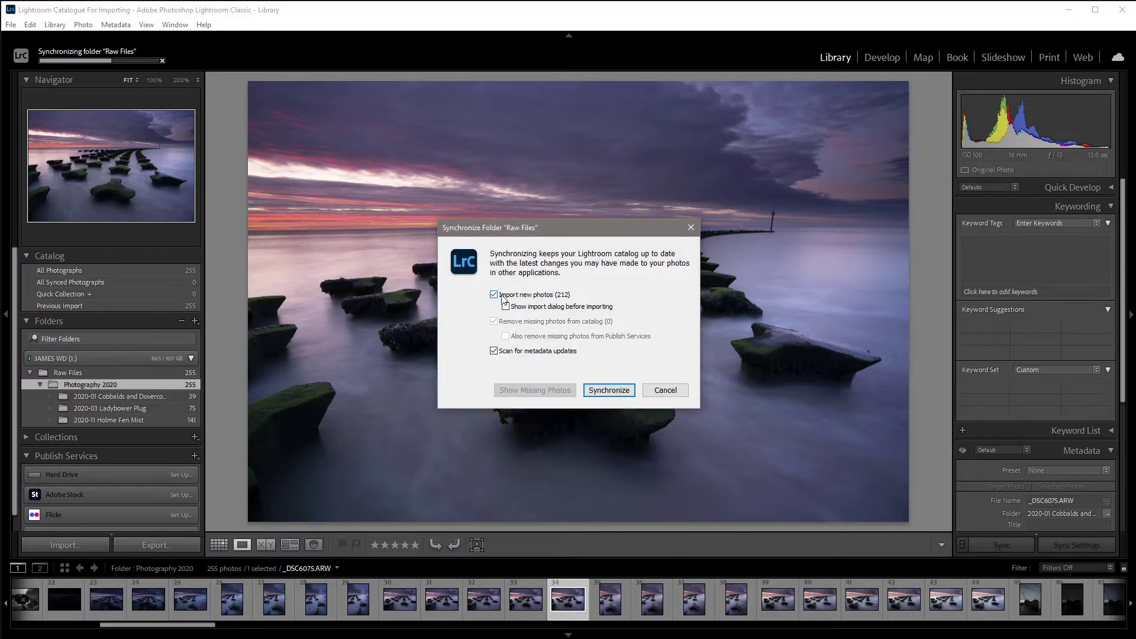
left_click(608, 390)
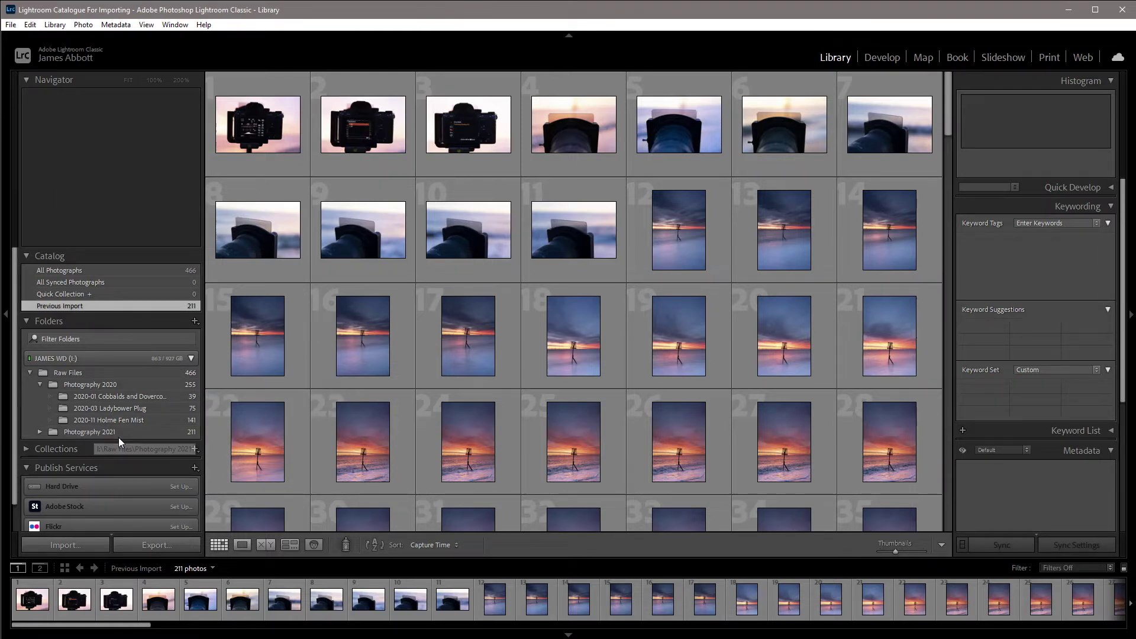
left_click(40, 431)
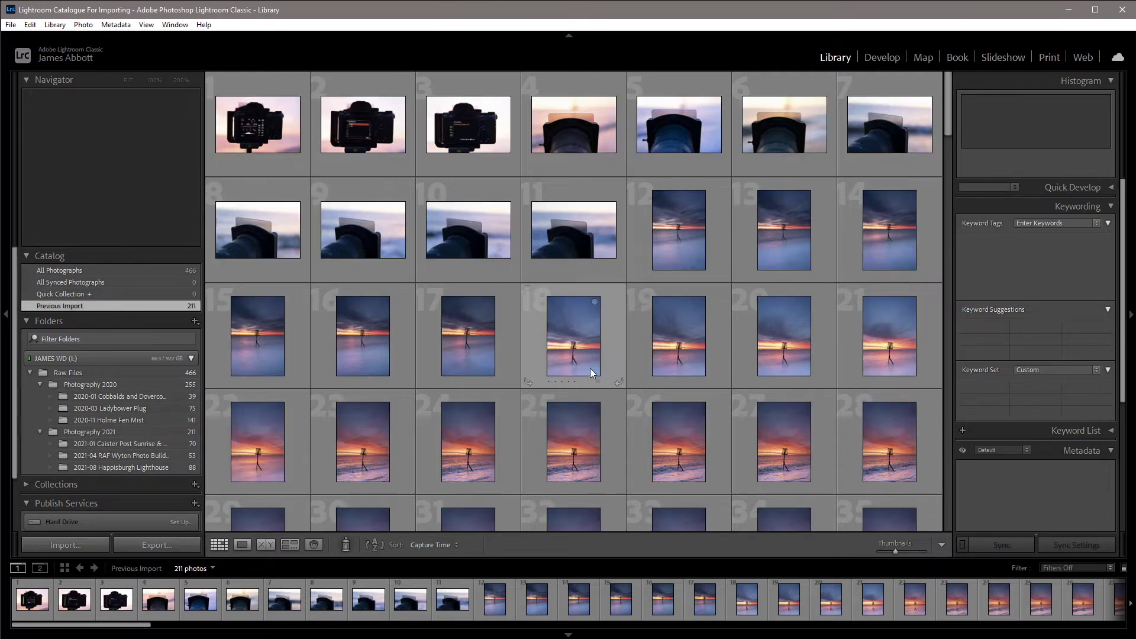
Switch to File Explorer and create a new folder named Photography 2022 inside Raw Files
key("alt+Tab")
left_click_drag(1127, 249, 661, 185)
left_click(661, 185)
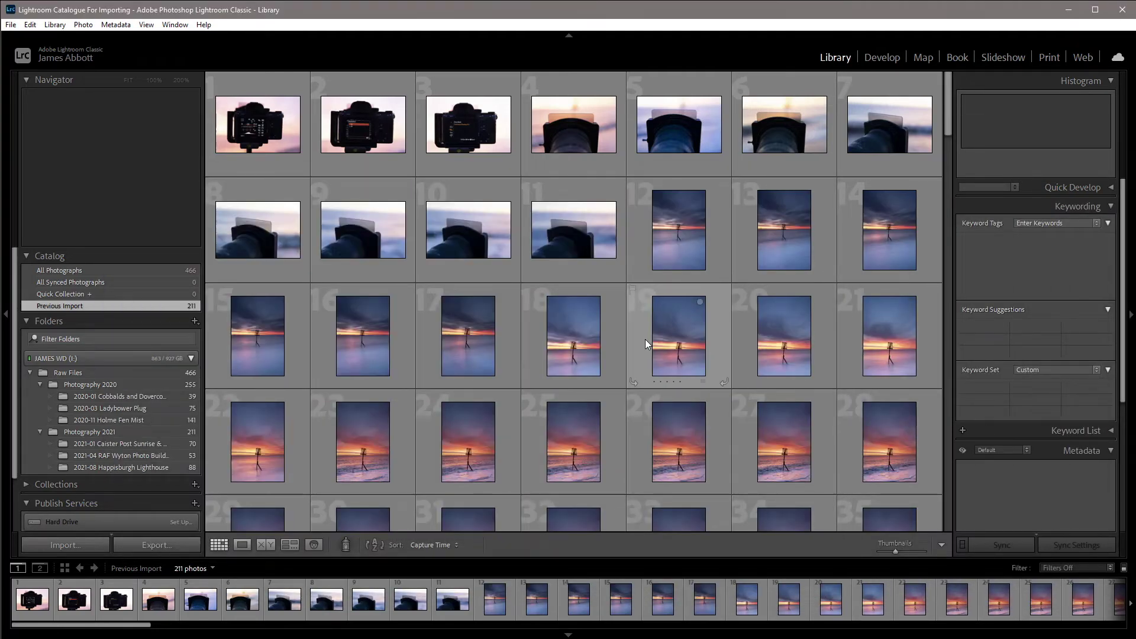
key("alt+Tab")
left_click(448, 189)
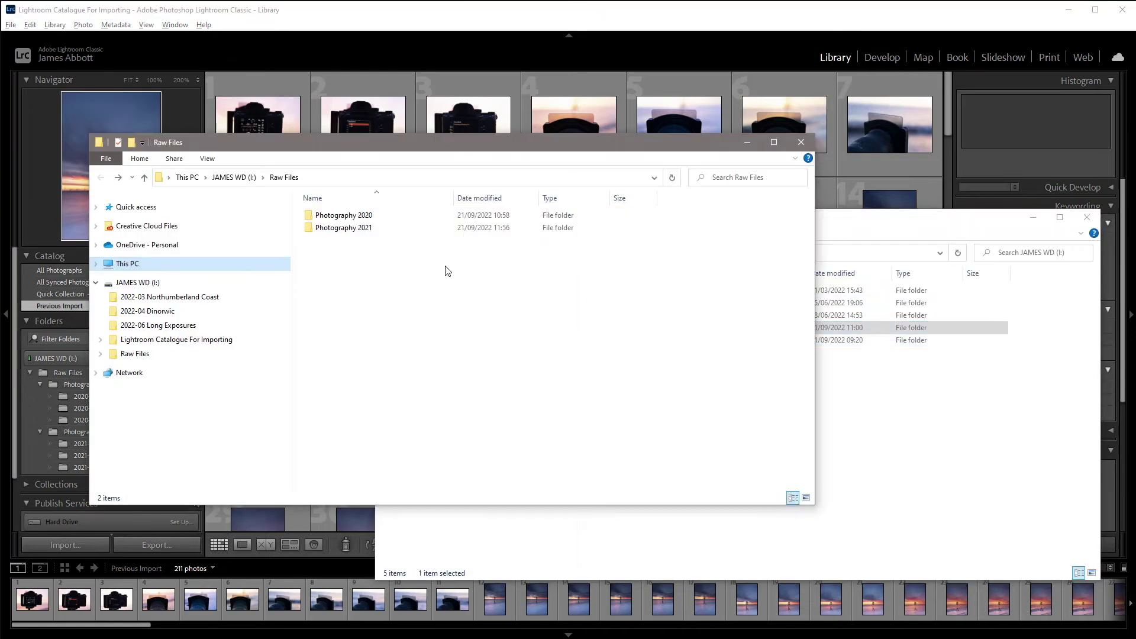
right_click(351, 300)
mouse_move(431, 442)
left_click(520, 441)
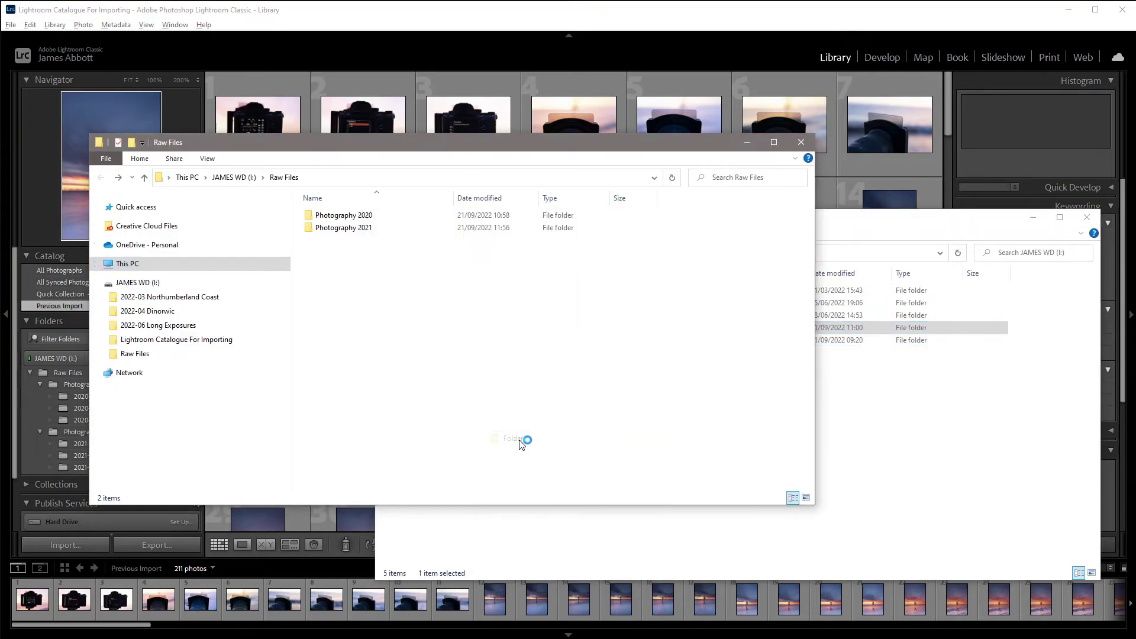
type("P")
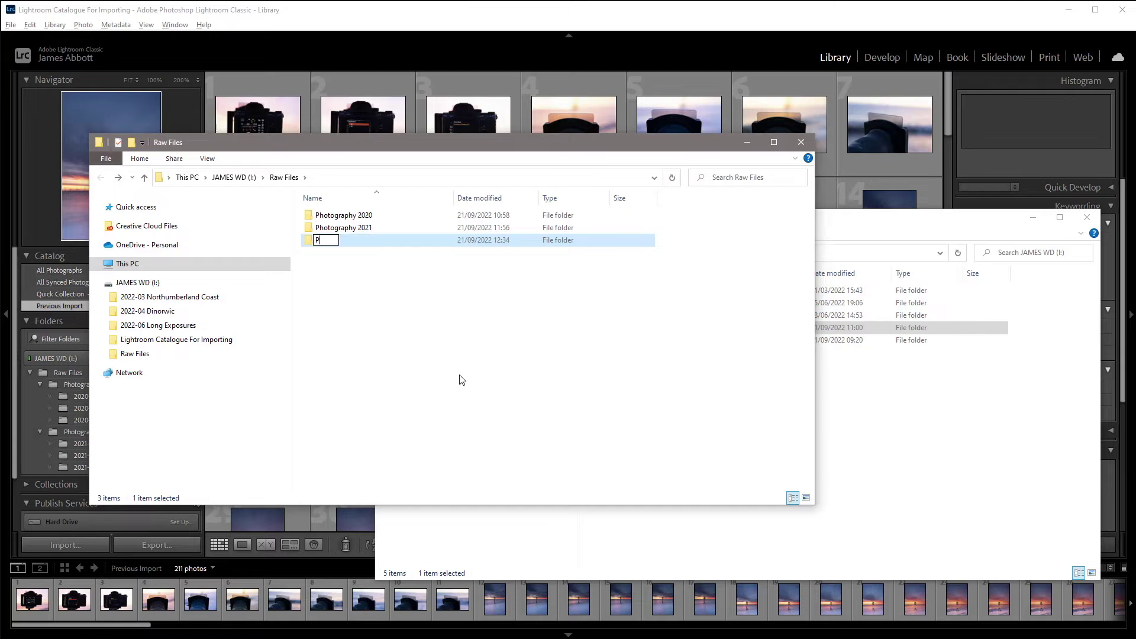
type("hotography 2022")
key("Return")
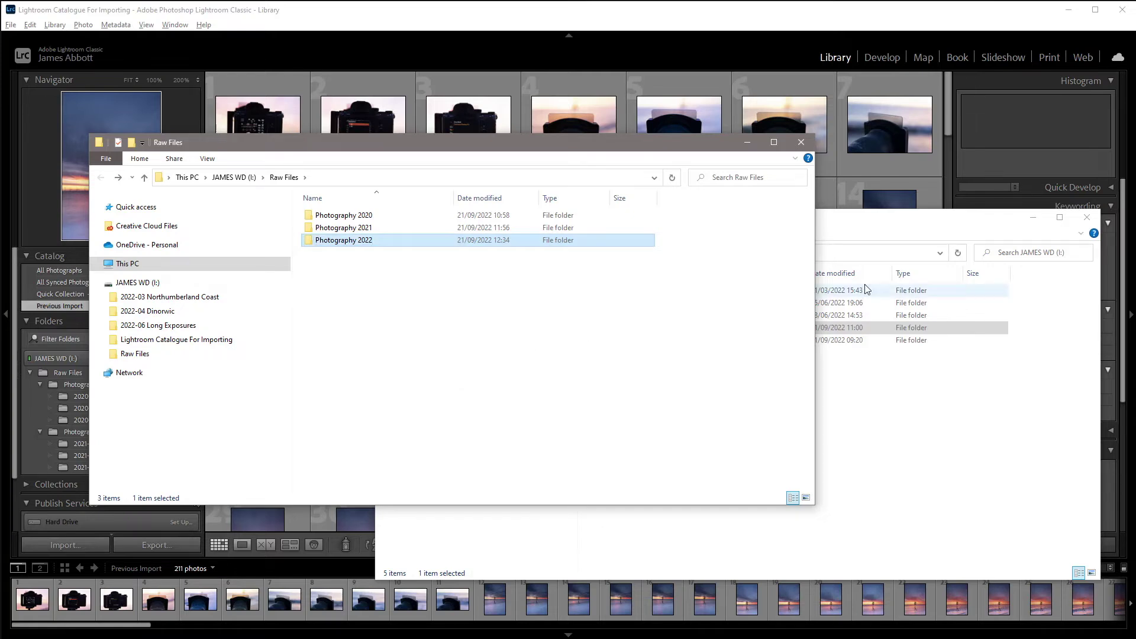
Move the 2022-03 Northumberland Coast folder from the I: drive into Photography 2022 and open Photography 2022
left_click_drag(873, 223, 909, 268)
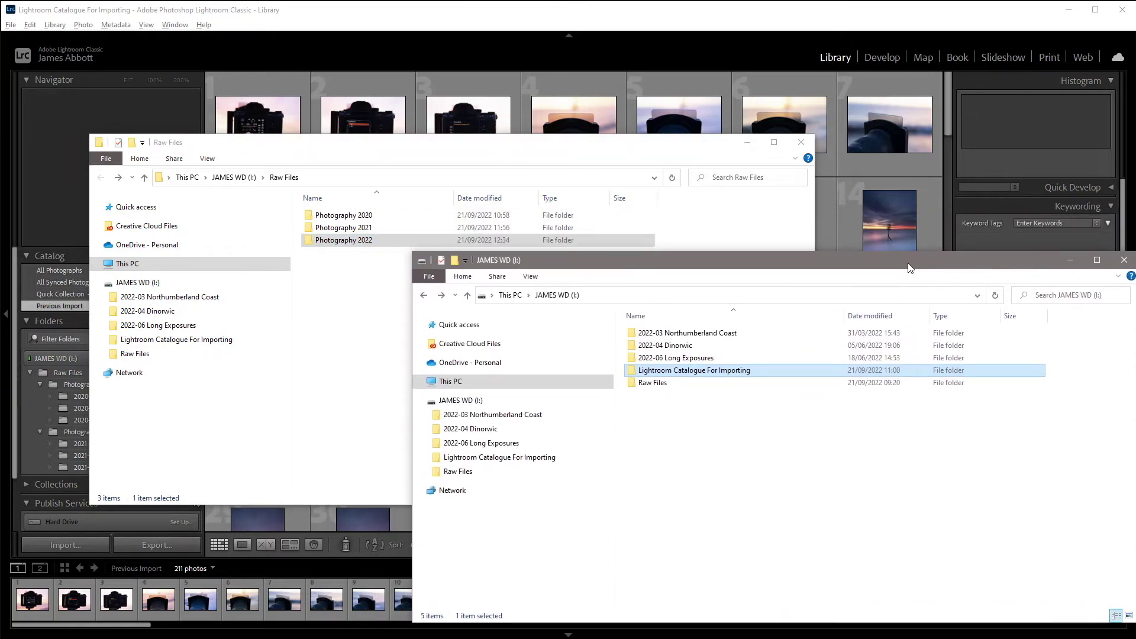
left_click(669, 334)
left_click_drag(668, 335, 358, 242)
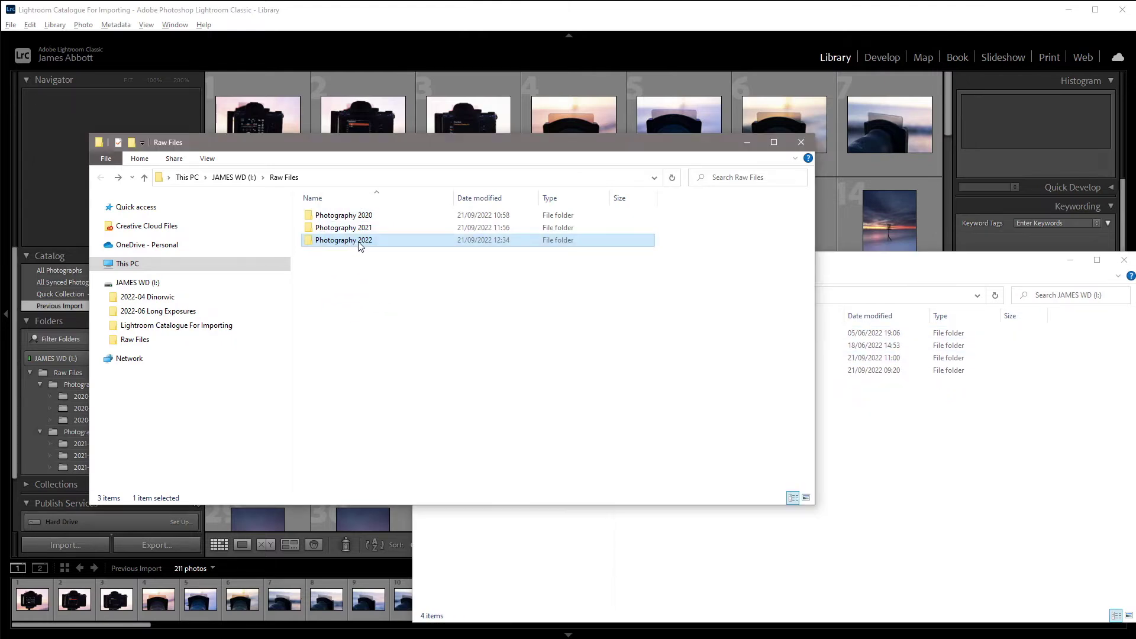
double_click(355, 240)
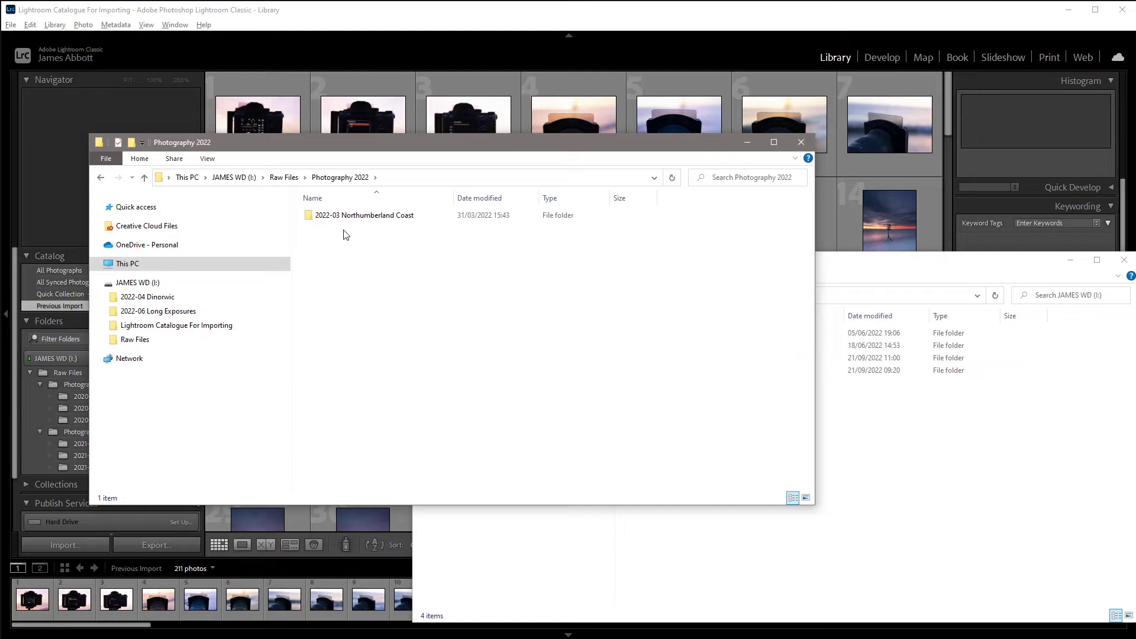
Switch to Lightroom Classic and synchronize the Raw Files folder again, importing new photos and scanning for metadata updates
left_click(499, 25)
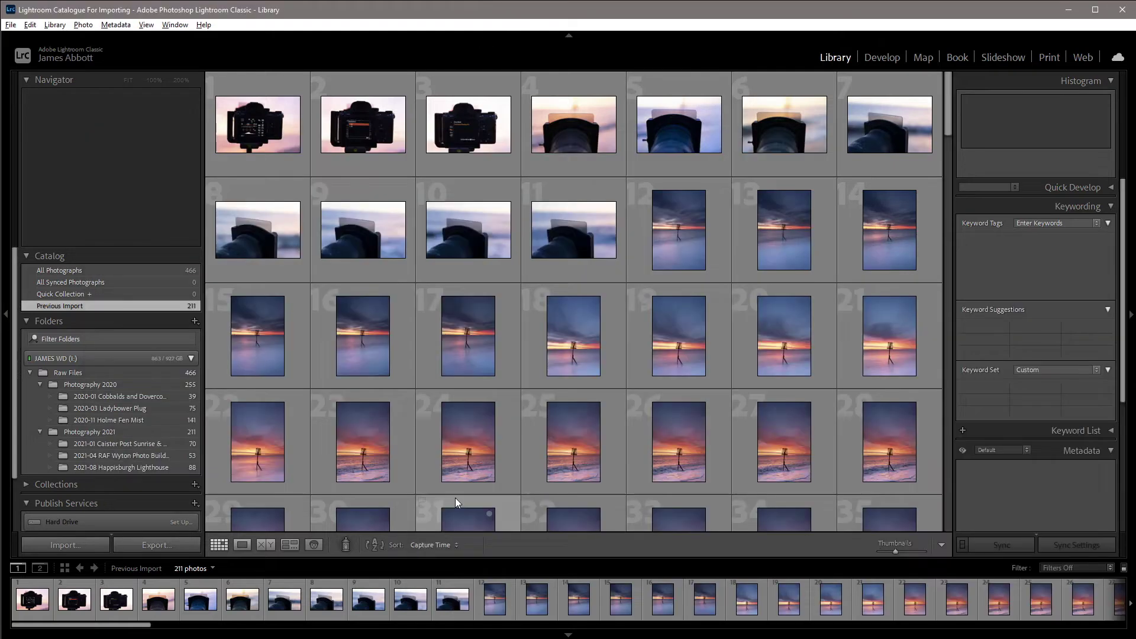
right_click(76, 371)
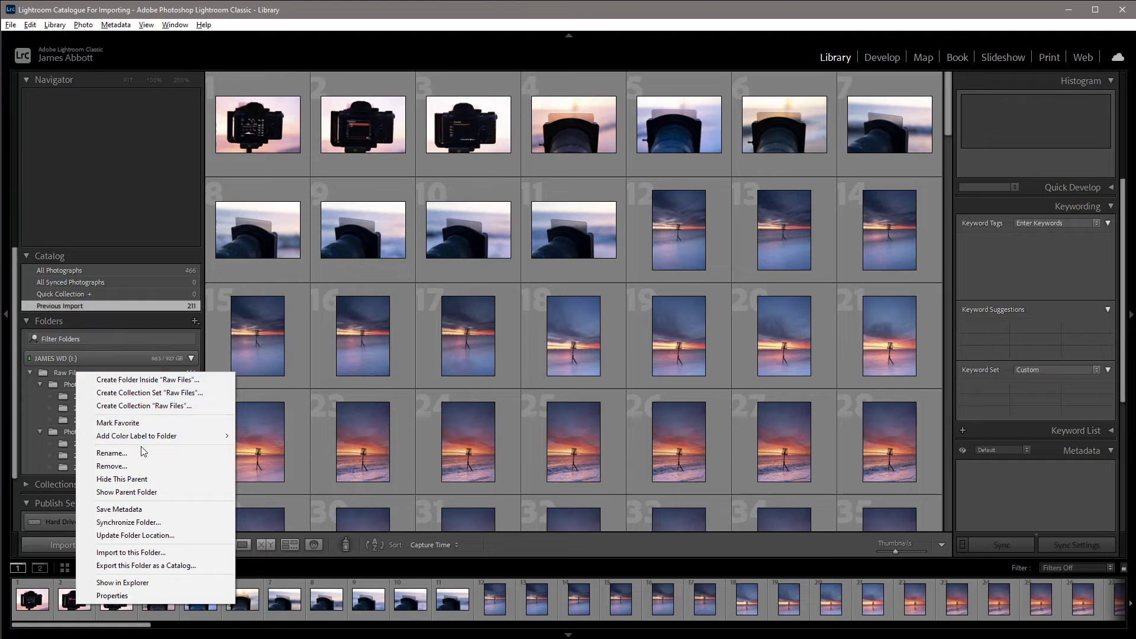
left_click(157, 523)
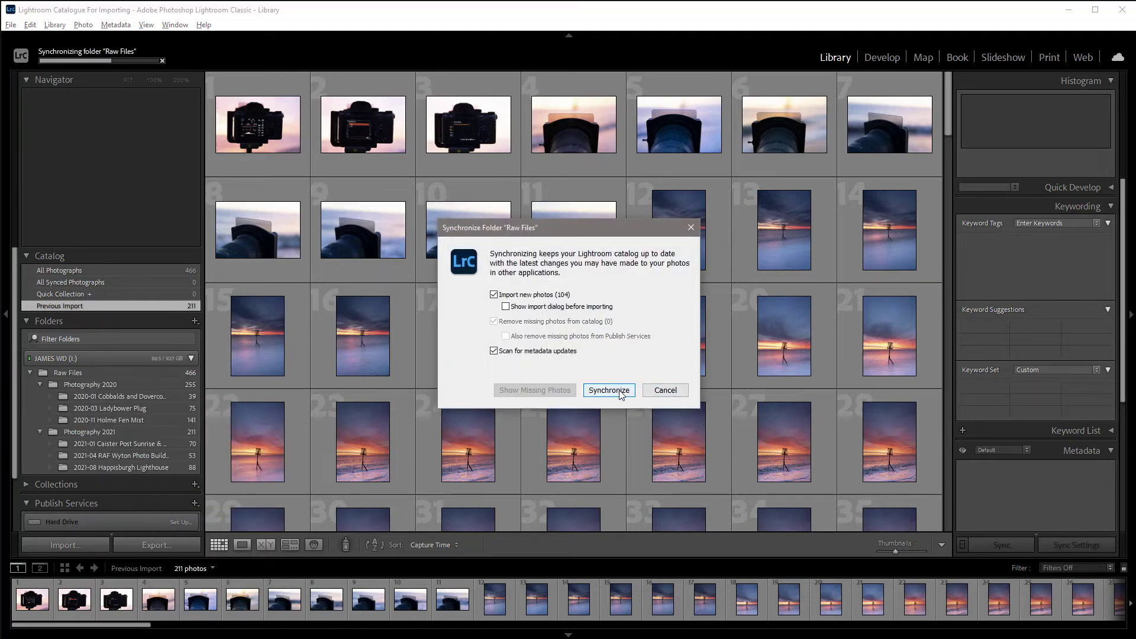
left_click(615, 388)
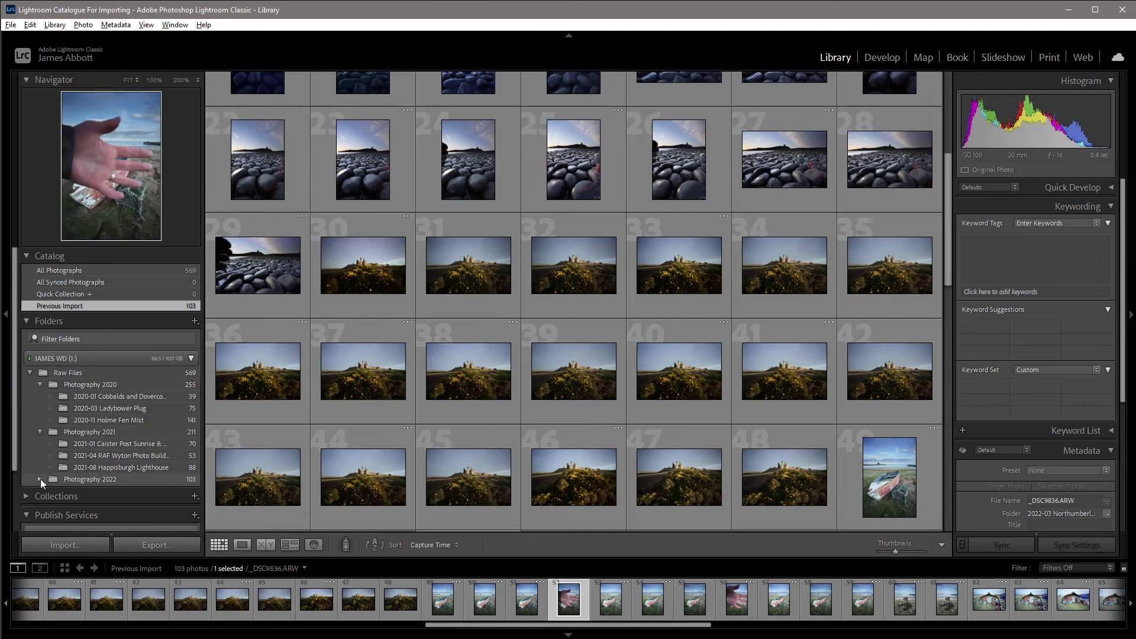
Expand Photography 2022 in the folder tree and collapse Photography 2021 and Photography 2020
left_click(39, 479)
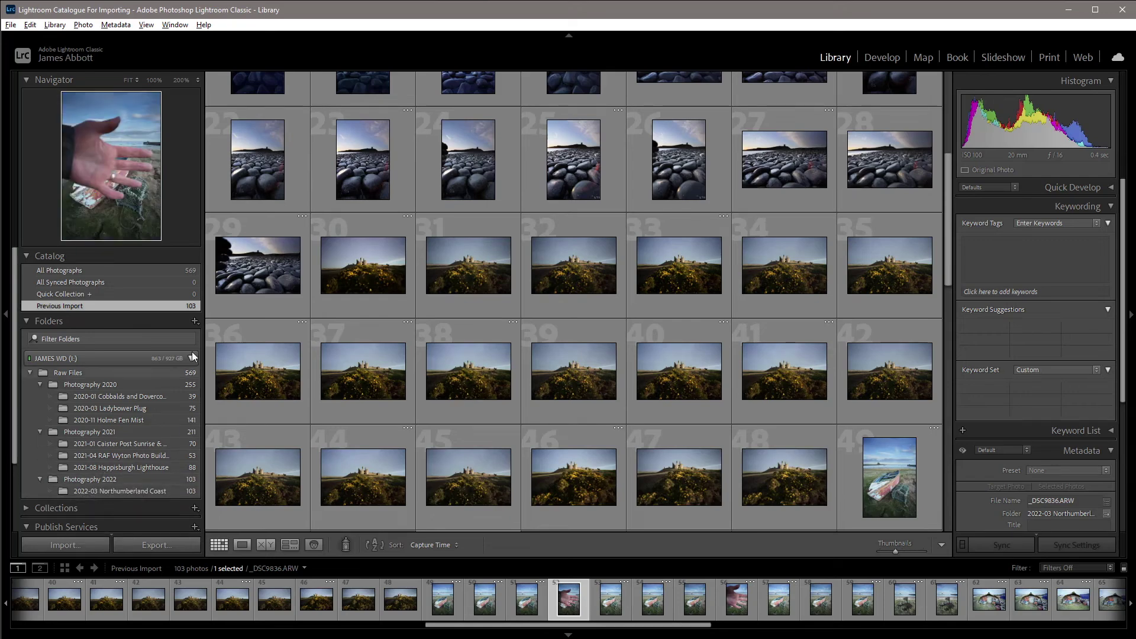
left_click(40, 432)
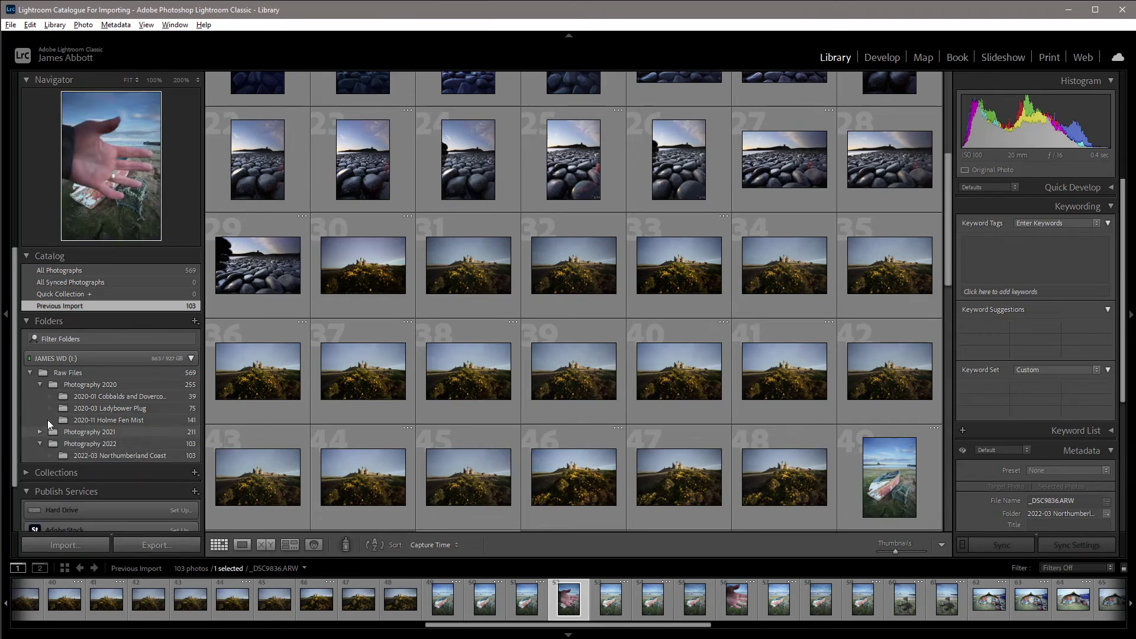
left_click(39, 383)
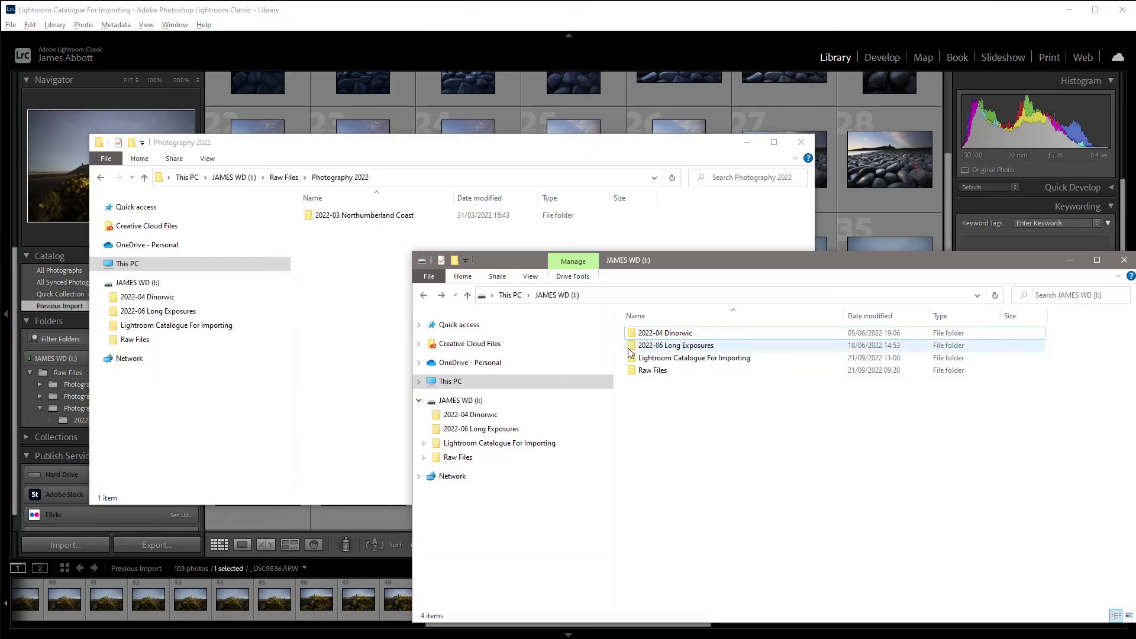
In File Explorer, move the 2022-04 Dinorwic and 2022-06 Long Exposures folders from the I: drive into Photography 2022
left_click(689, 334)
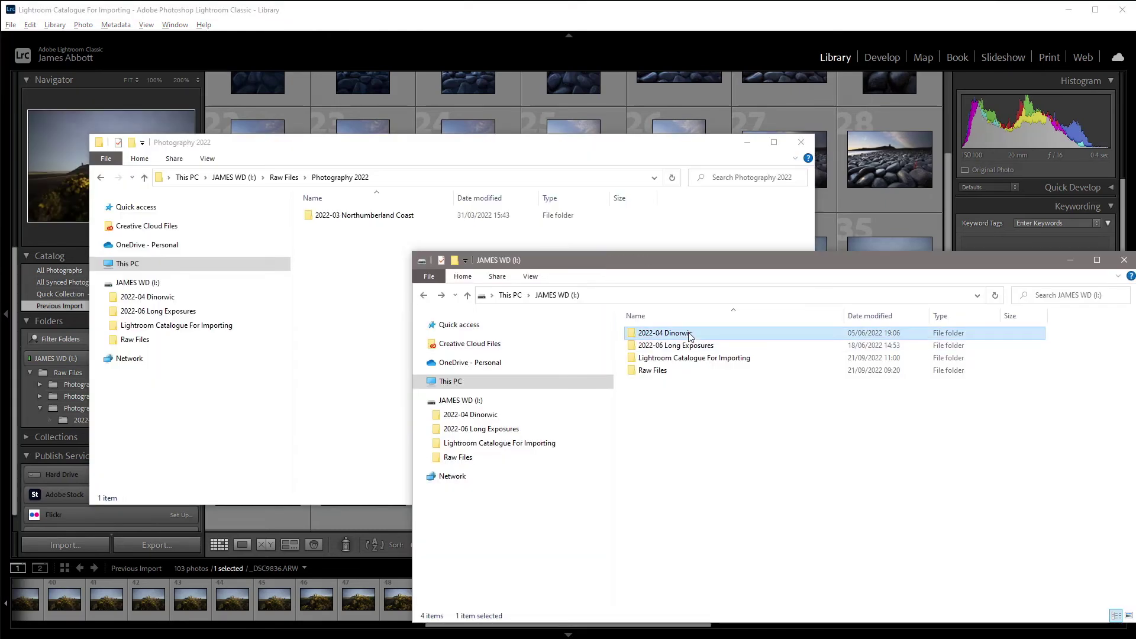
left_click(691, 346, "ctrl")
left_click_drag(691, 348, 362, 318)
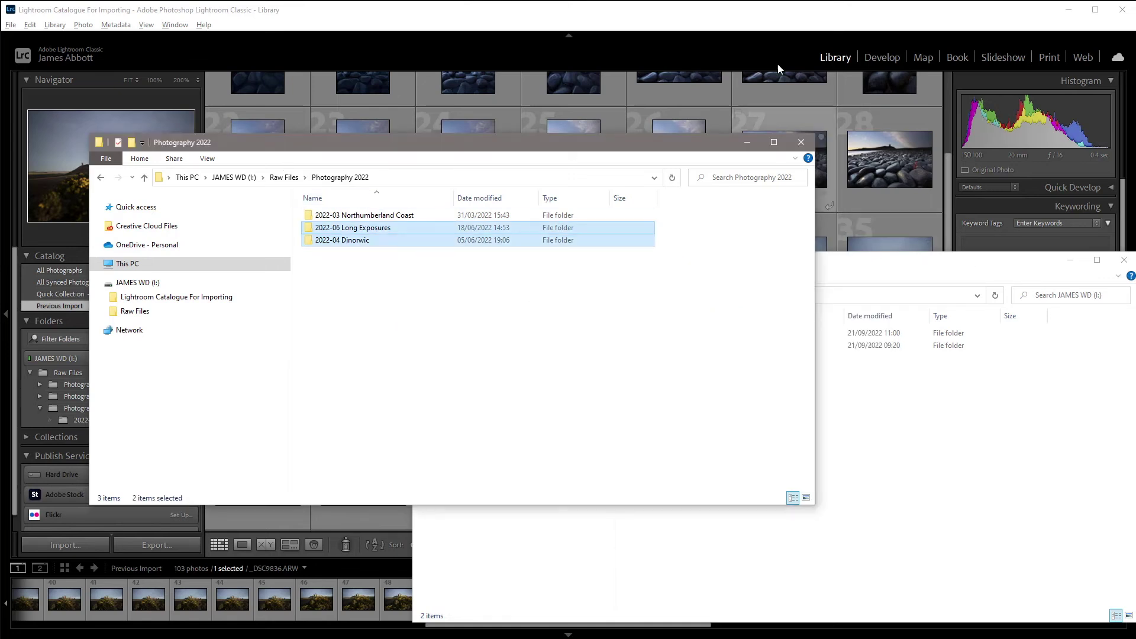
left_click_drag(946, 264, 860, 228)
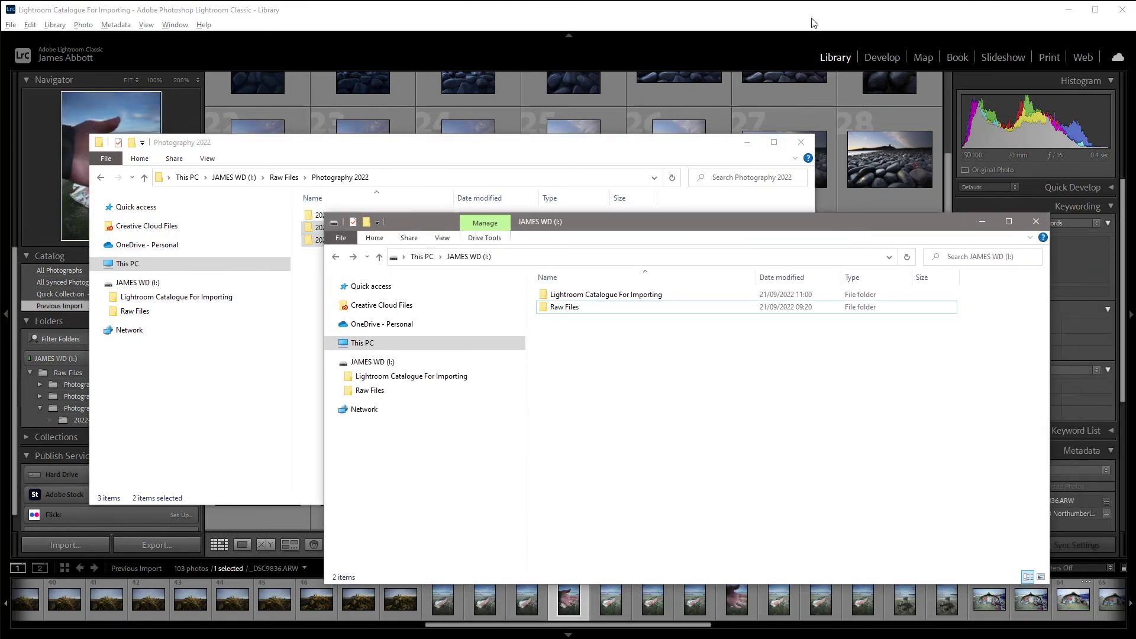
Switch to Lightroom Classic and synchronize only the Photography 2022 folder
left_click(812, 19)
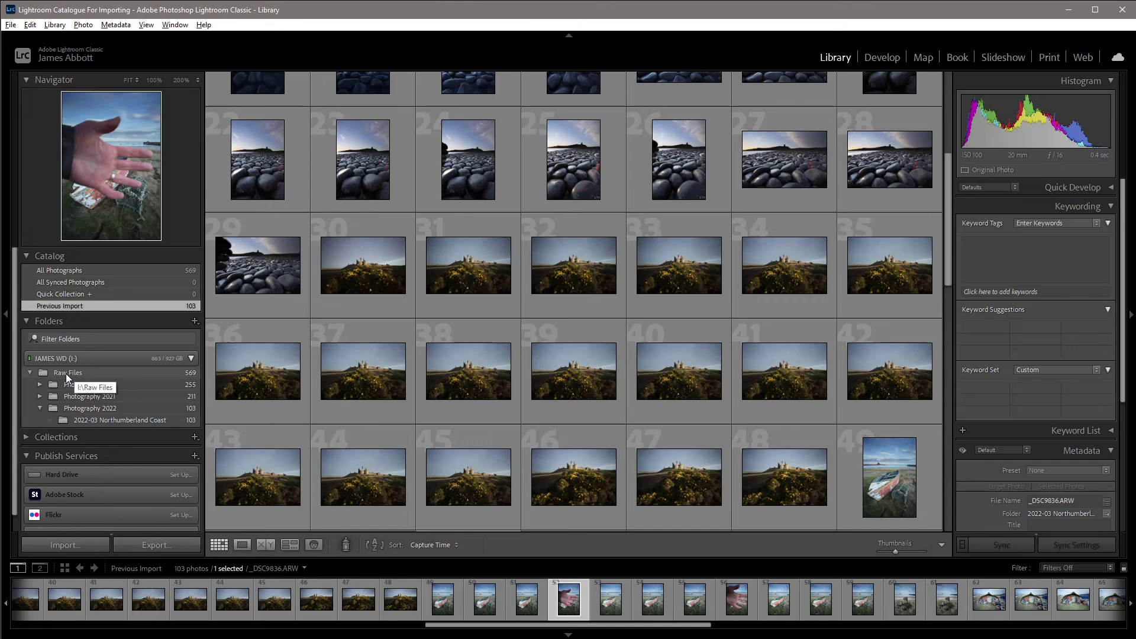
left_click(79, 408)
right_click(81, 407)
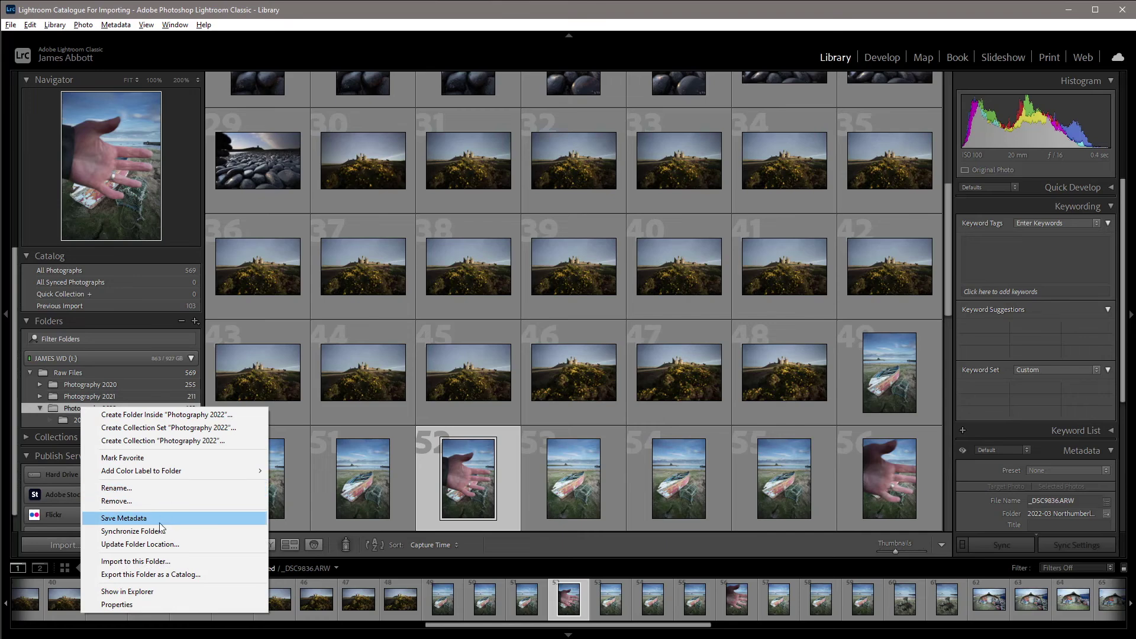
left_click(157, 530)
left_click(610, 387)
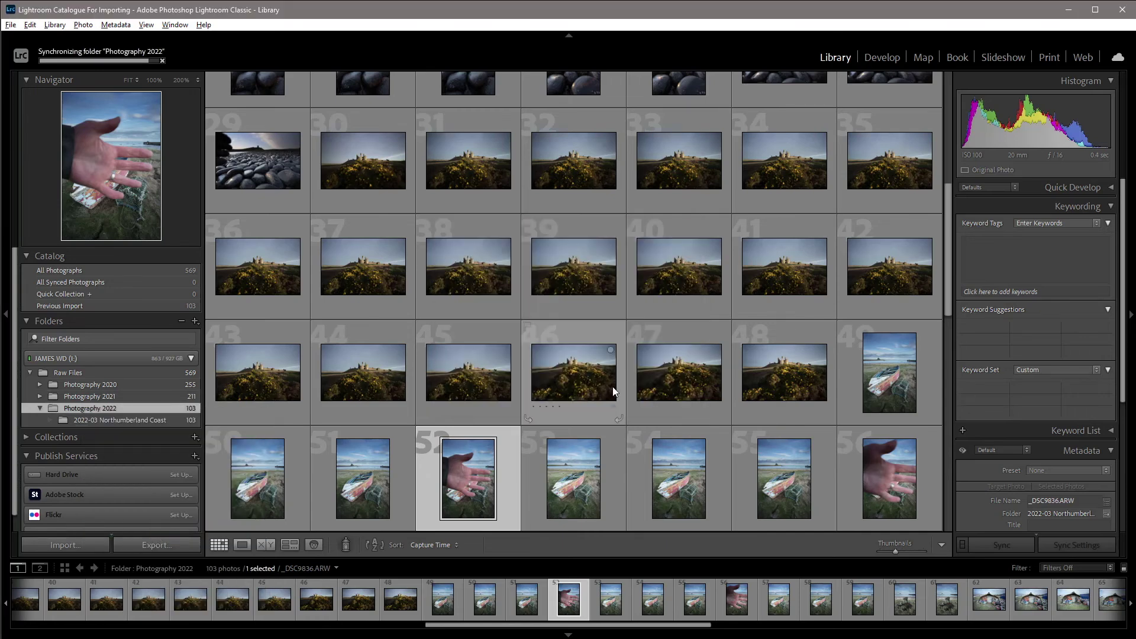